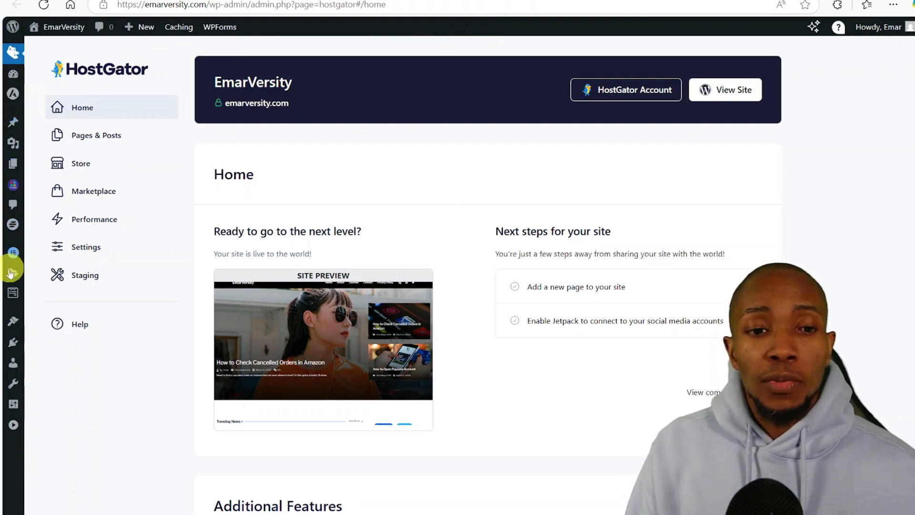
Go to adding a new plugin and search the plugin directory for "wp backups"
mouse_move(18, 342)
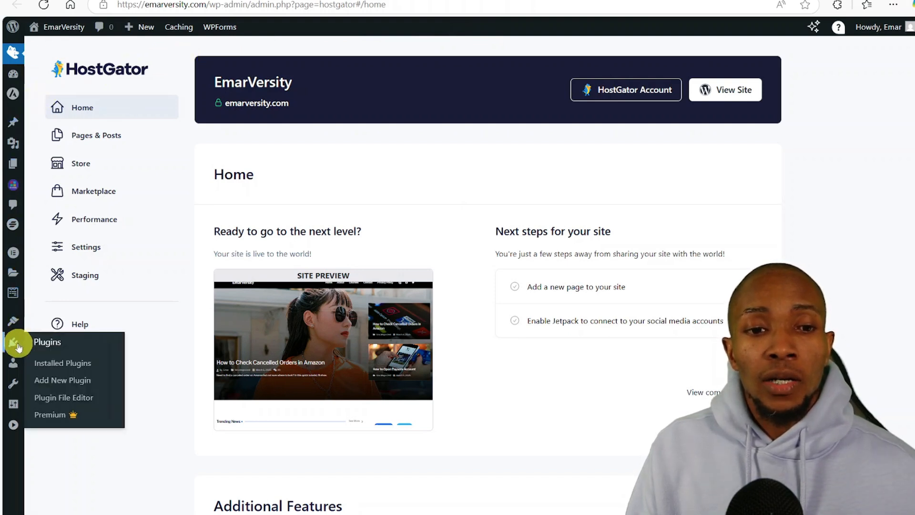
click(53, 384)
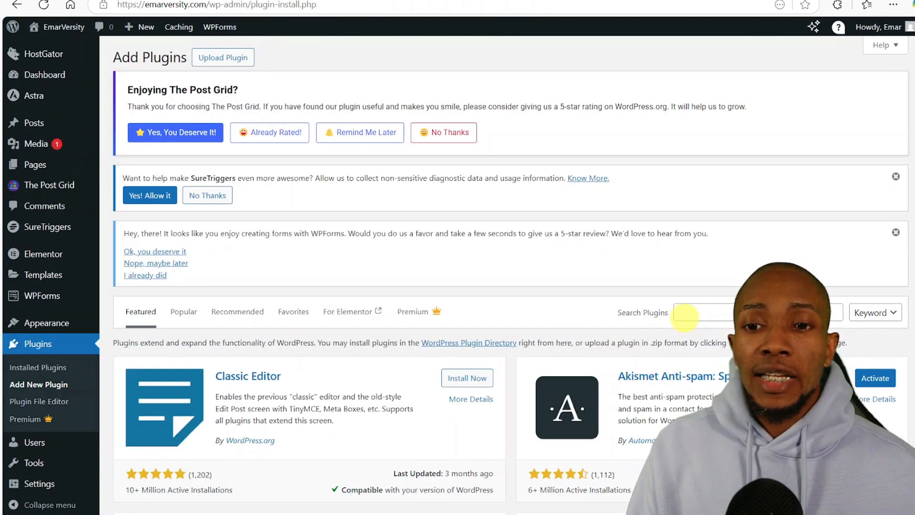
click(684, 312)
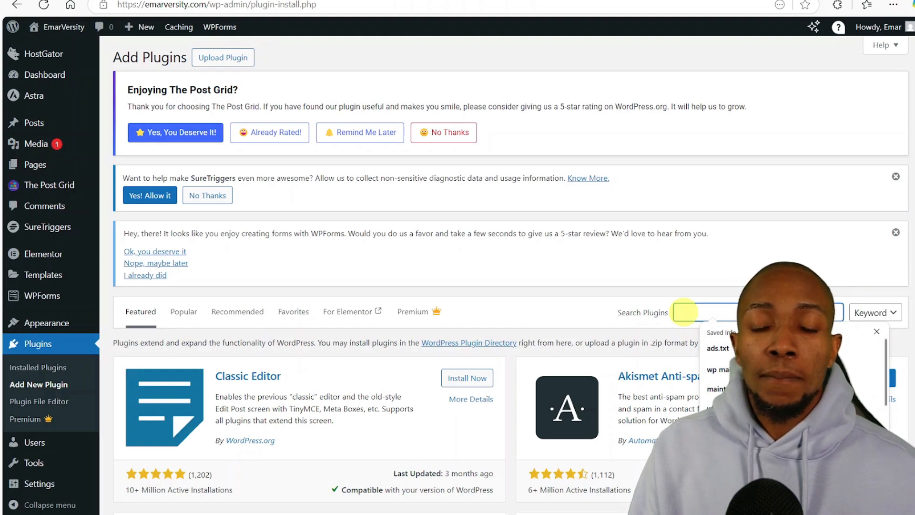
text(wp backups)
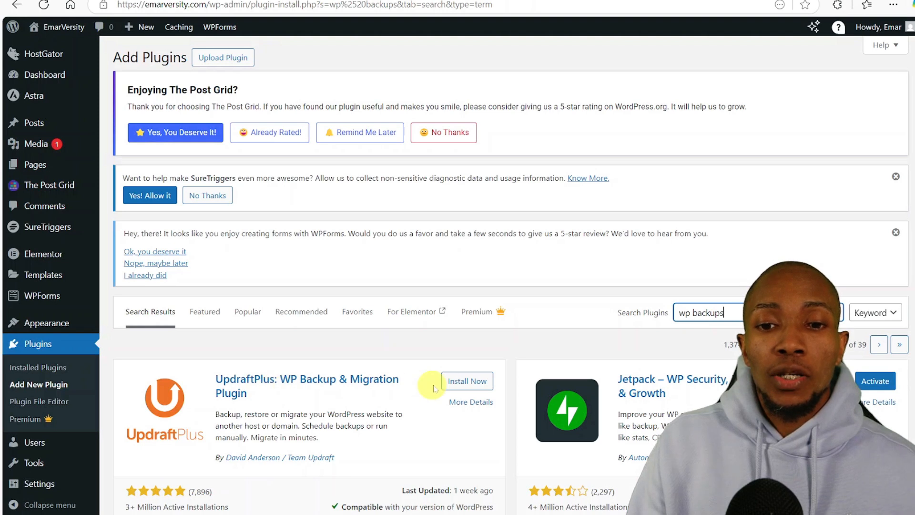
Install and activate the UpdraftPlus: WP Backup & Migration Plugin, and open its Backup/Restore page
click(467, 382)
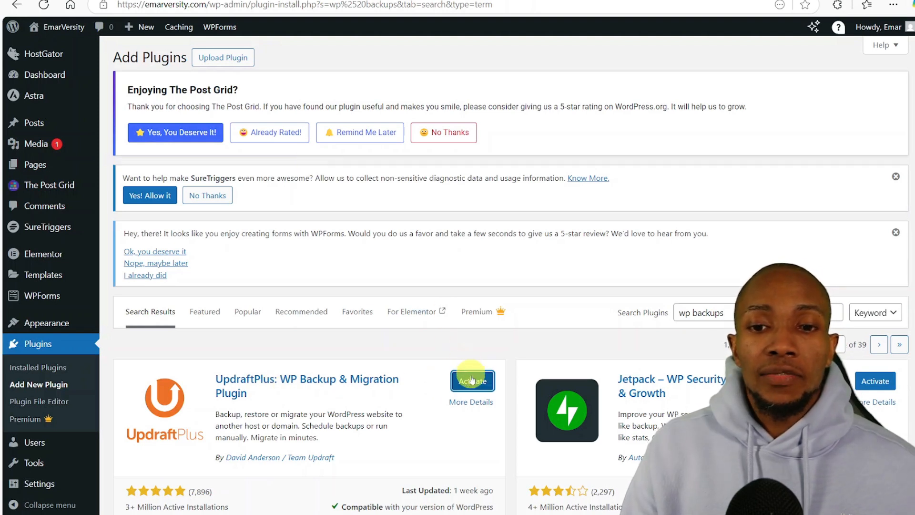
click(471, 380)
click(312, 269)
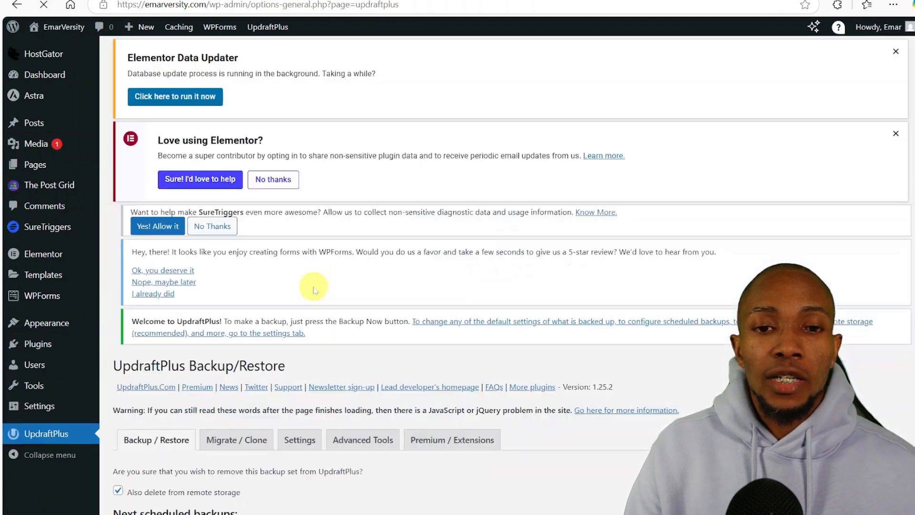
scroll(686, 171, down, 5)
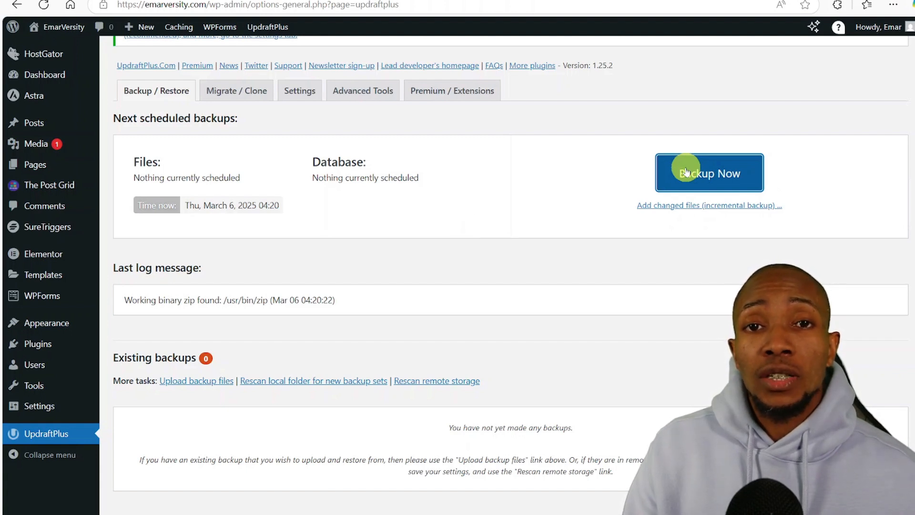
In the UpdraftPlus settings, set the files backup schedule to Daily and retain 30 scheduled backups
click(303, 92)
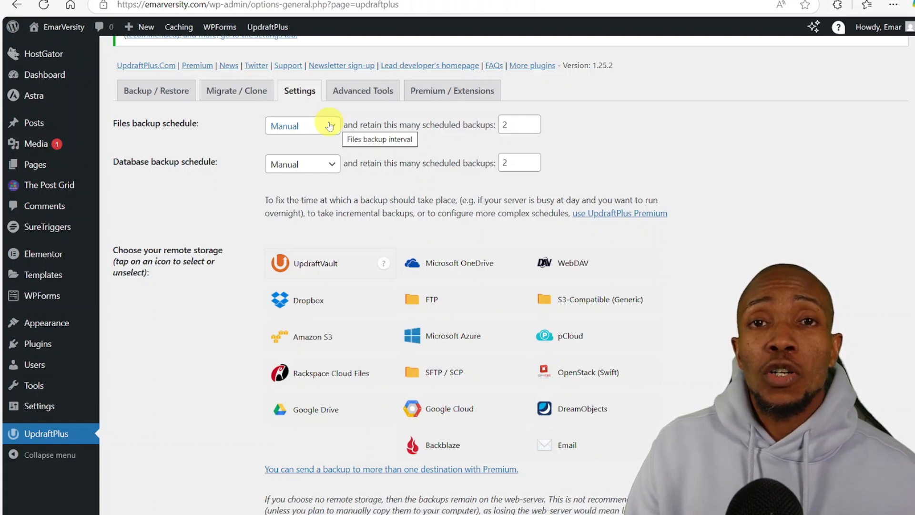
click(328, 126)
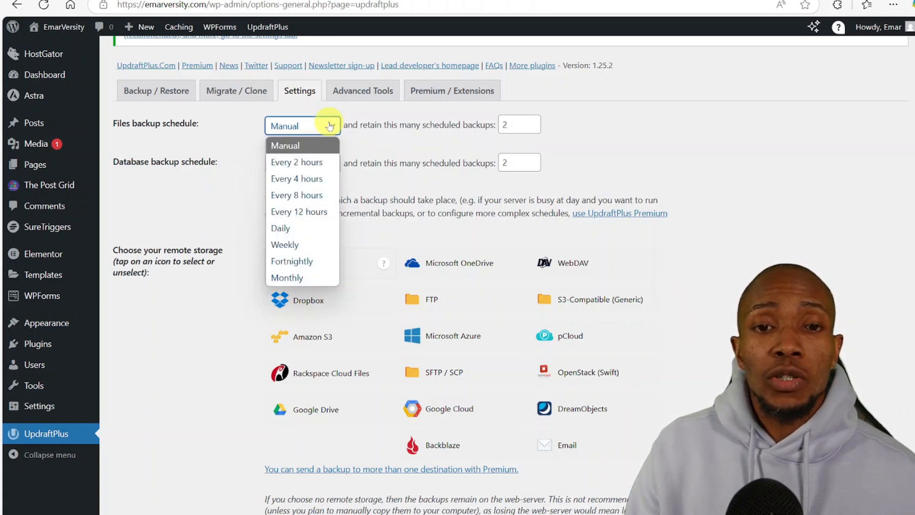
click(301, 230)
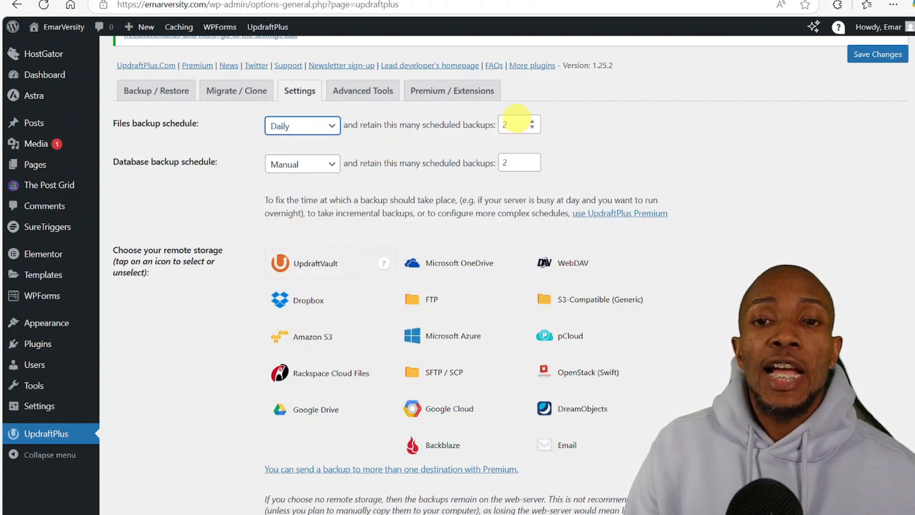
double_click(505, 125)
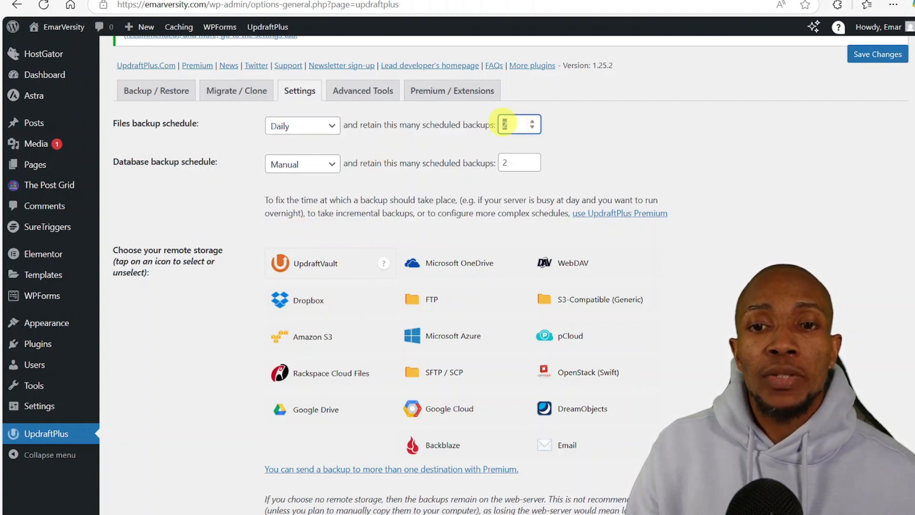
text(30)
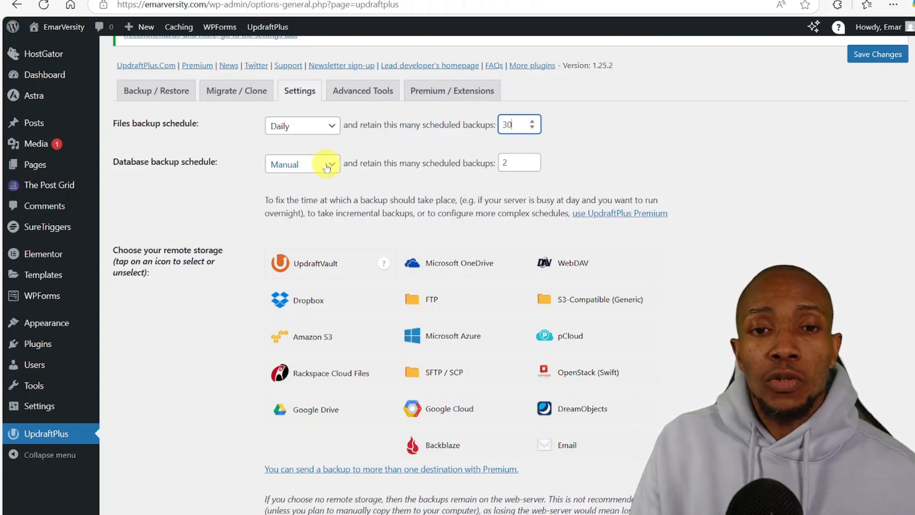
Set the database backup schedule to Daily and retain 30 scheduled backups
click(327, 159)
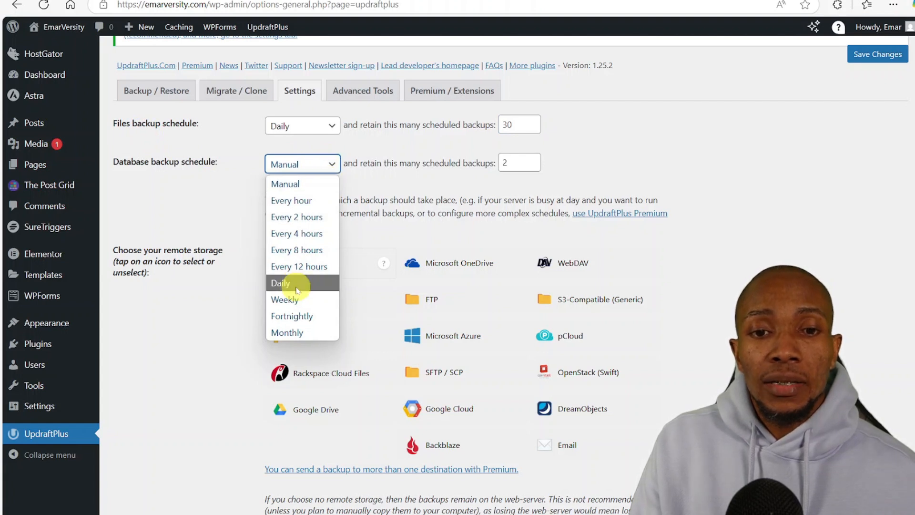
click(291, 283)
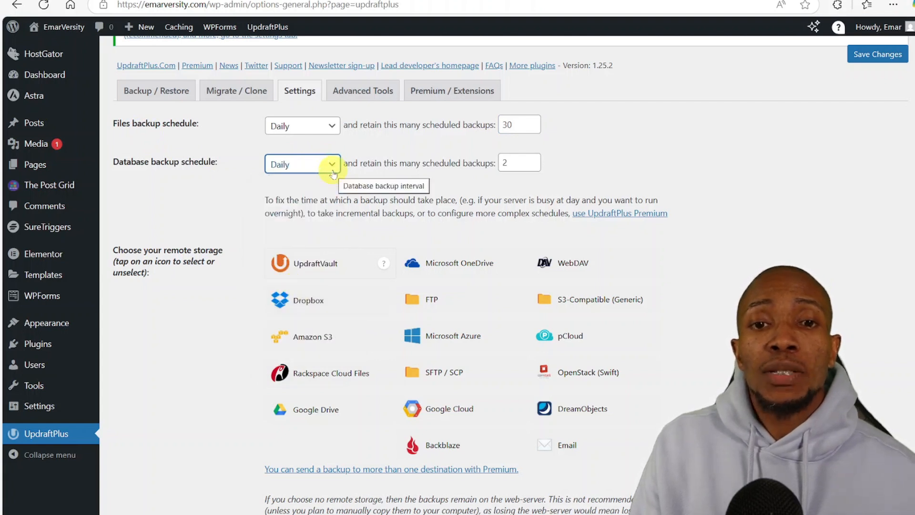
click(510, 162)
key(BackSpace)
text(3)
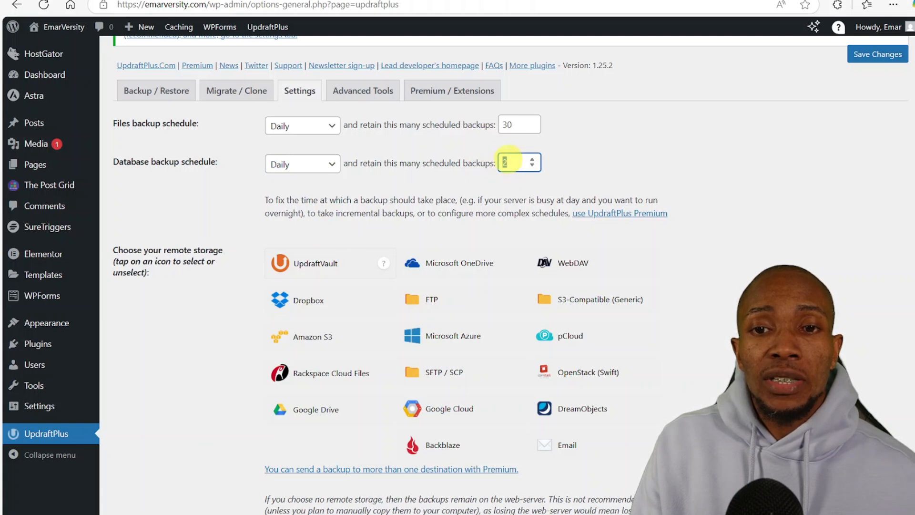
text(0)
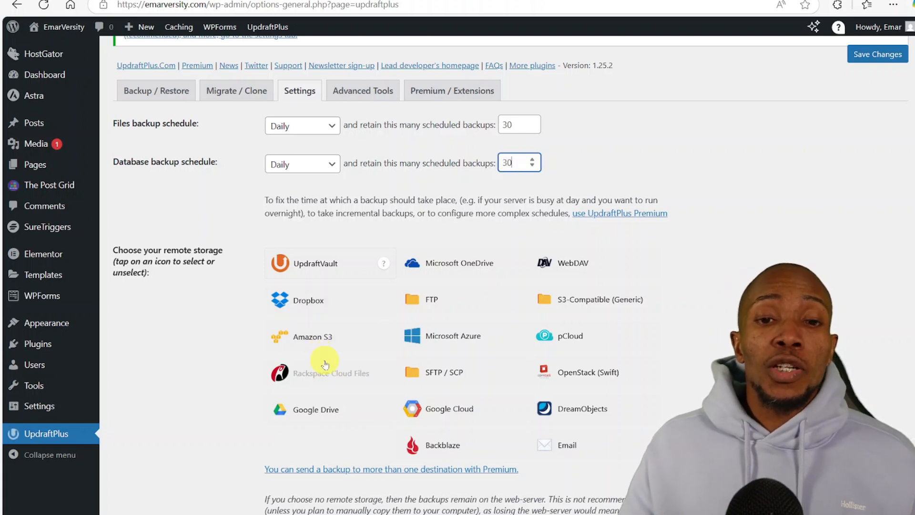
Try to connect Google Drive as the remote storage through Google sign-in without saving the settings, then return to UpdraftPlus
click(318, 411)
scroll(617, 251, down, 9)
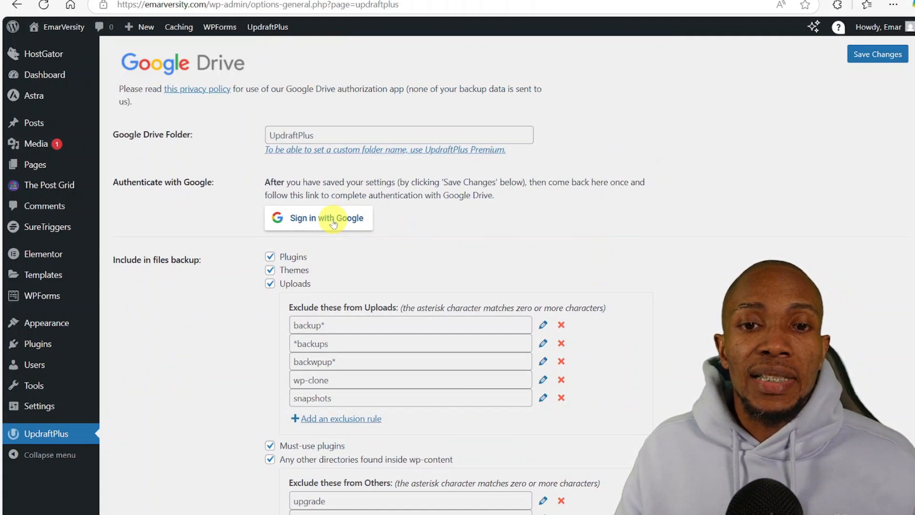
click(322, 224)
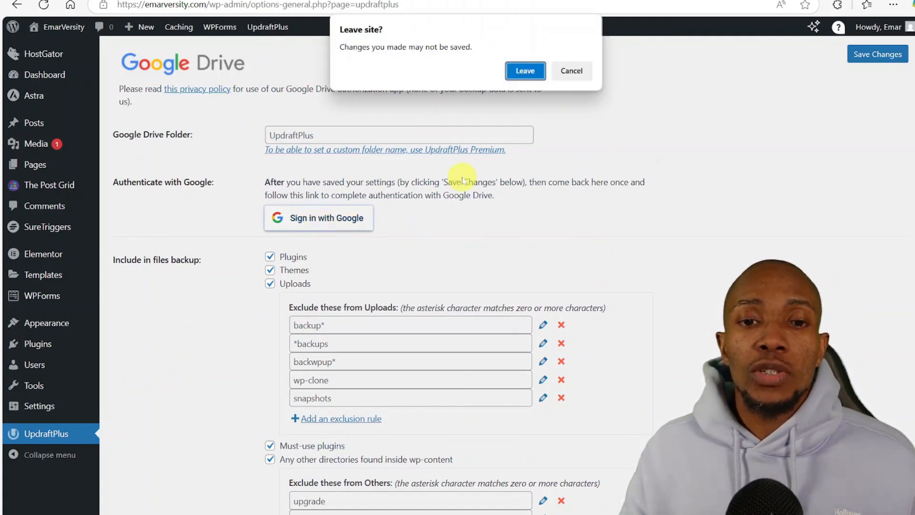
click(525, 71)
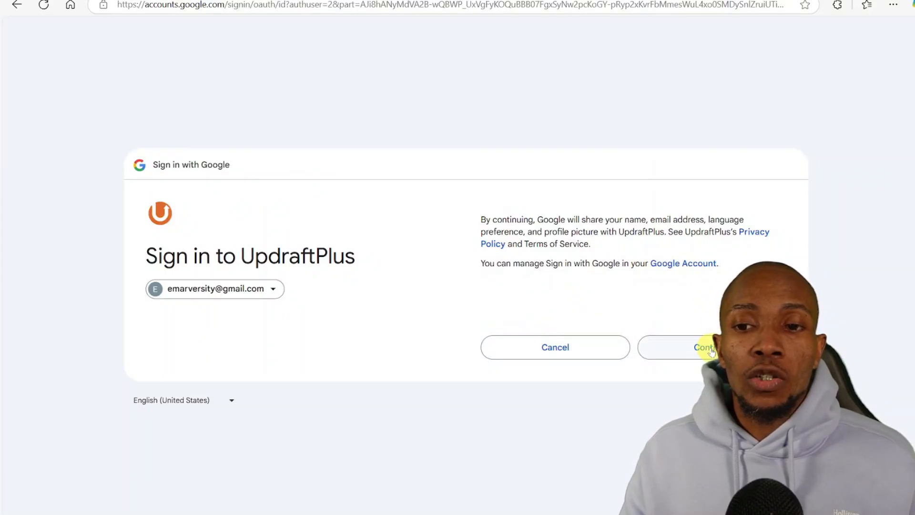
click(711, 350)
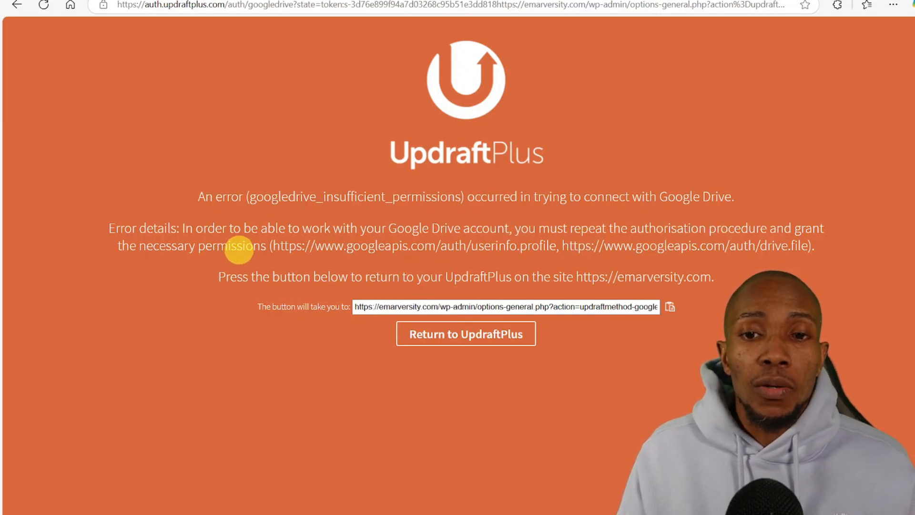
double_click(370, 249)
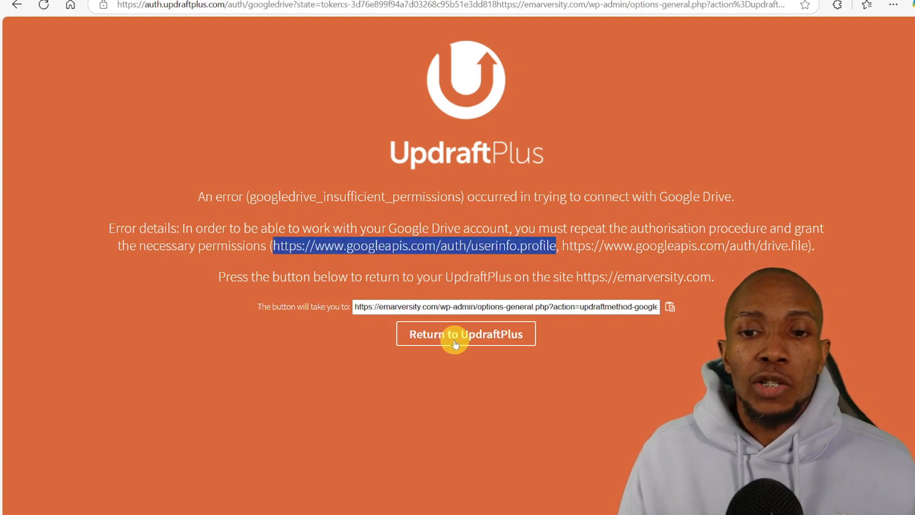
click(455, 344)
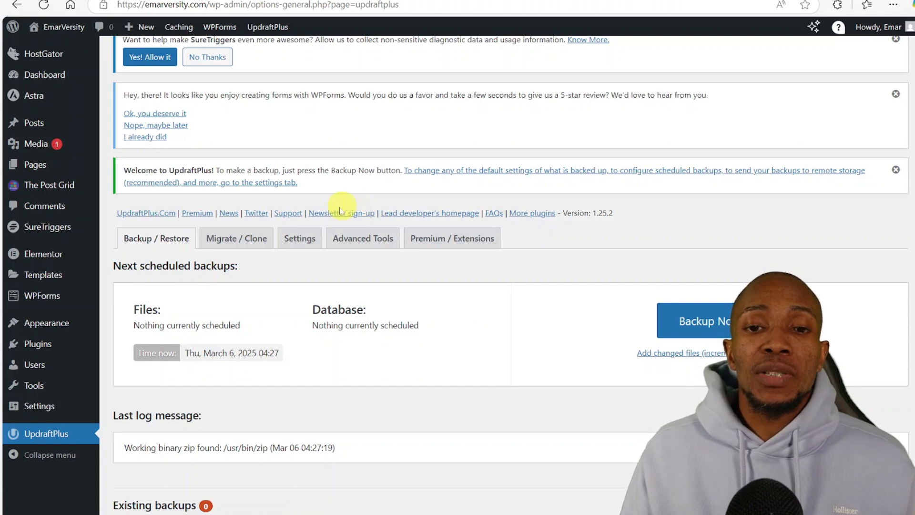
Choose Google Drive as the remote storage in the UpdraftPlus settings and start Google authentication, leaving the page without saving
click(300, 236)
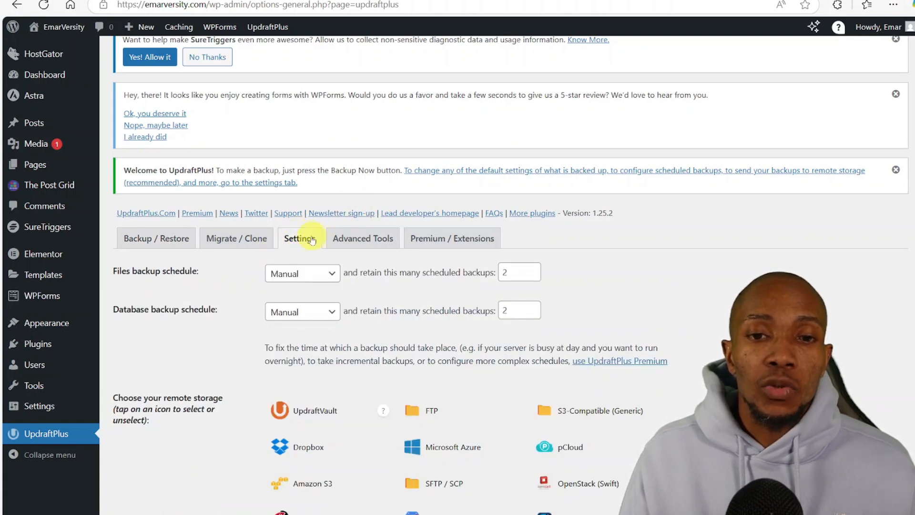
scroll(307, 237, down, 5)
click(322, 331)
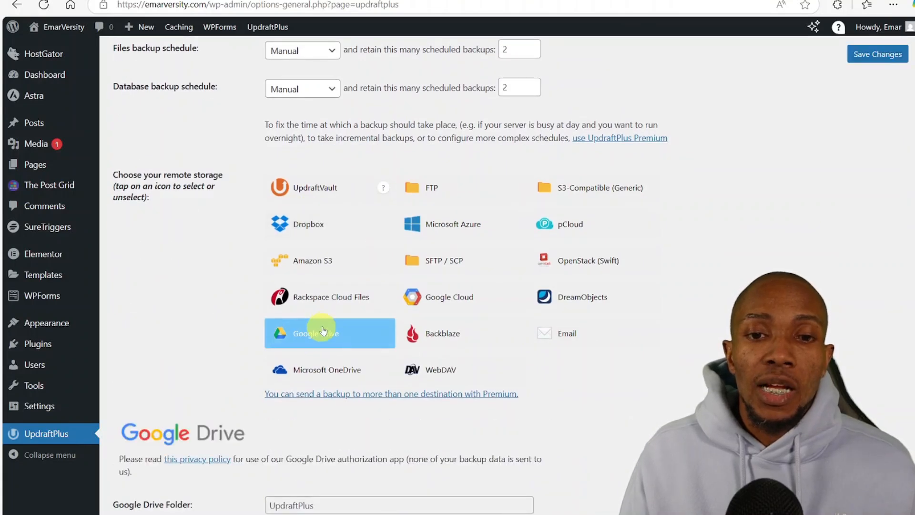
scroll(324, 329, down, 9)
click(334, 146)
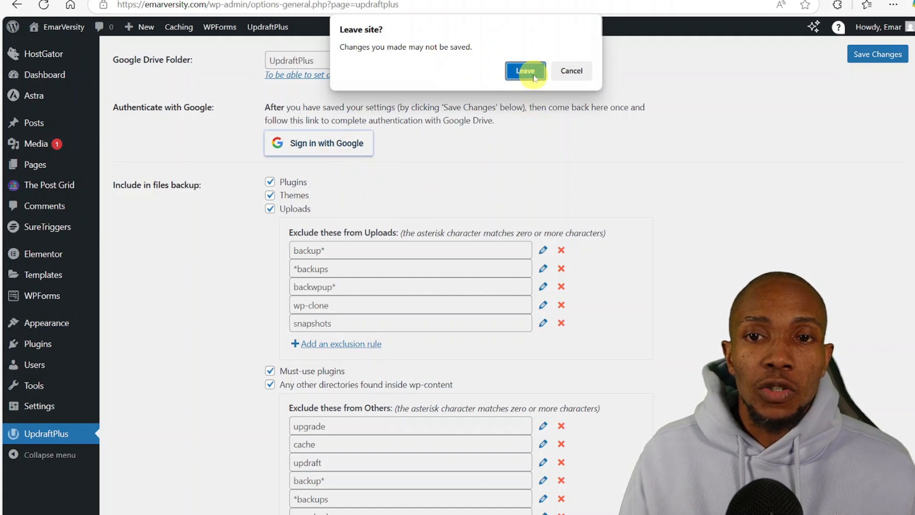
click(532, 75)
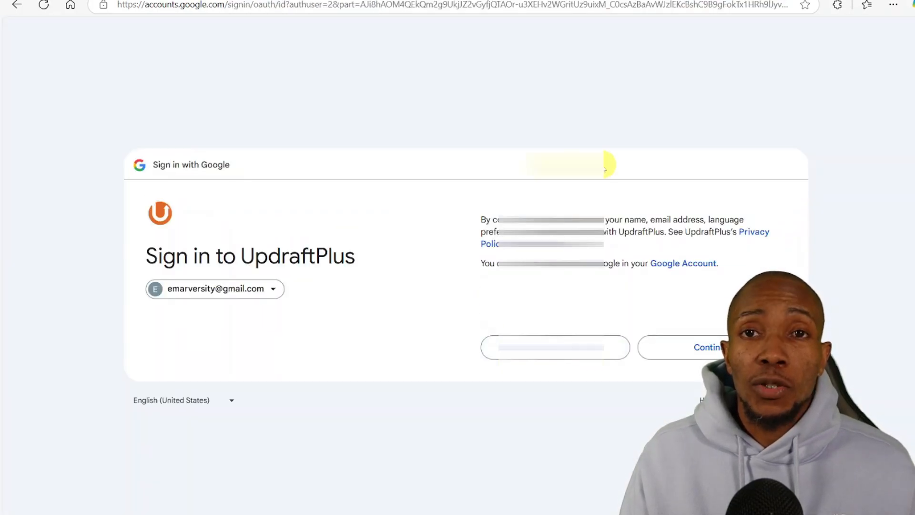
Continue the sign-in with the Google account, approve UpdraftPlus's access and complete the Google Drive setup
click(692, 349)
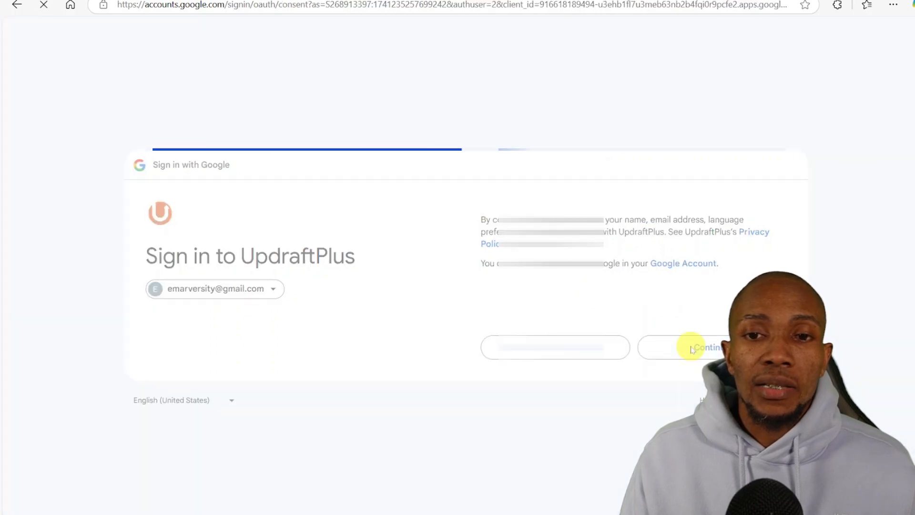
click(697, 409)
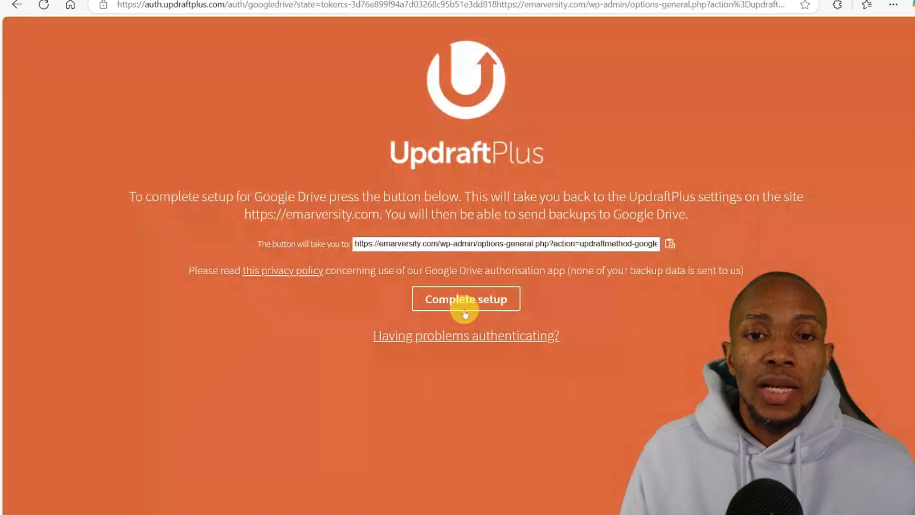
click(465, 313)
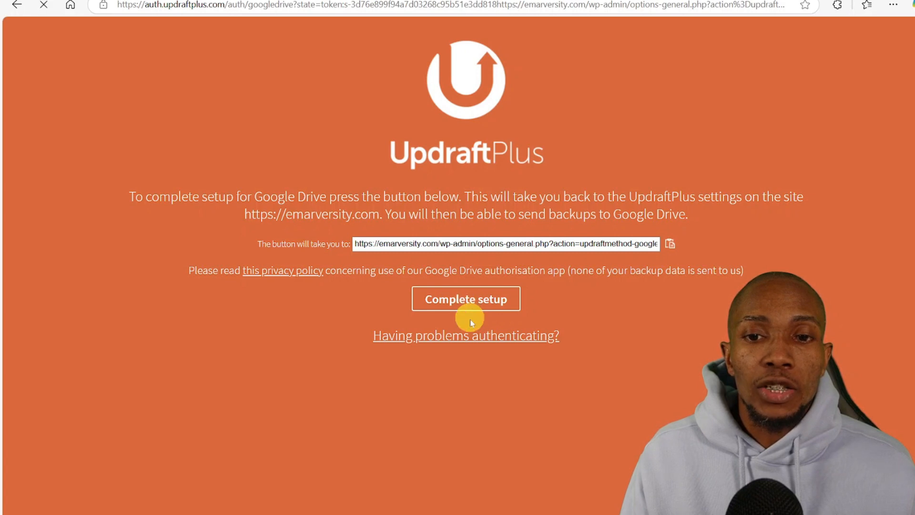
Review the UpdraftPlus settings, including the backup schedules, remote storage, included files and exclusion rules
scroll(466, 326, down, 8)
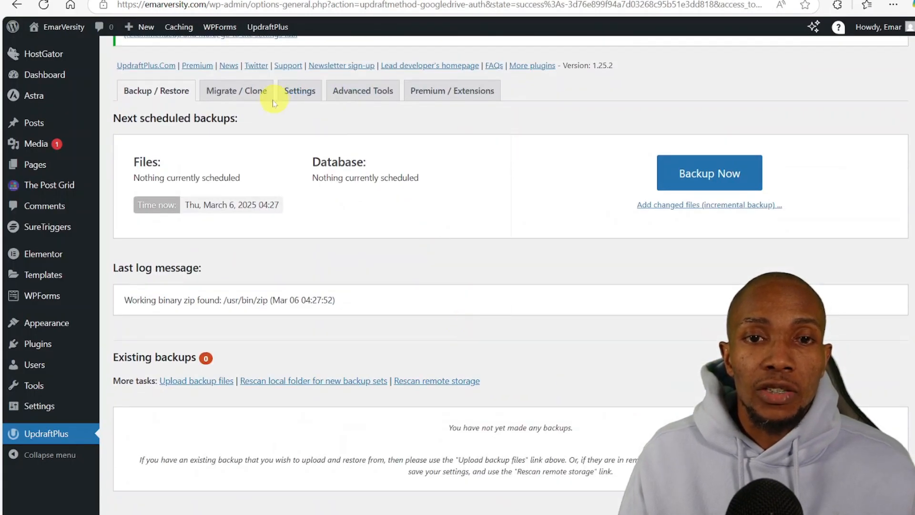
click(300, 92)
scroll(405, 262, down, 15)
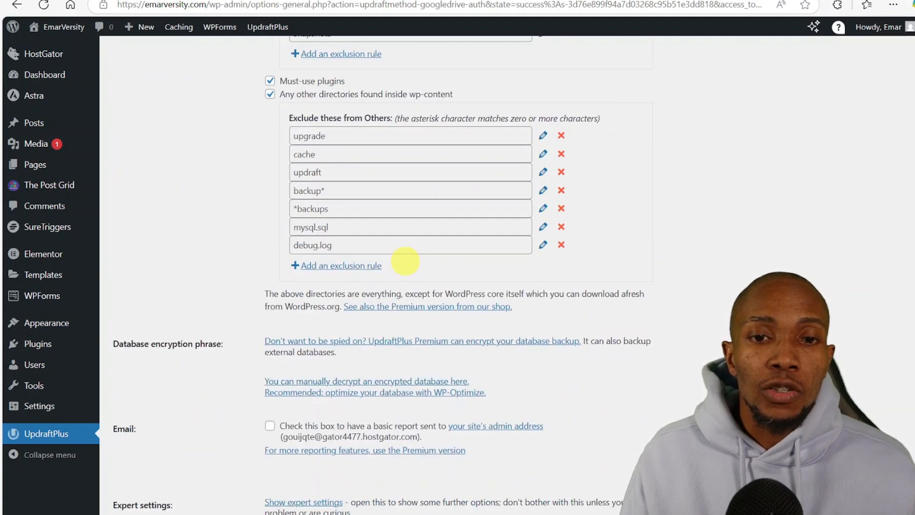
scroll(406, 263, up, 12)
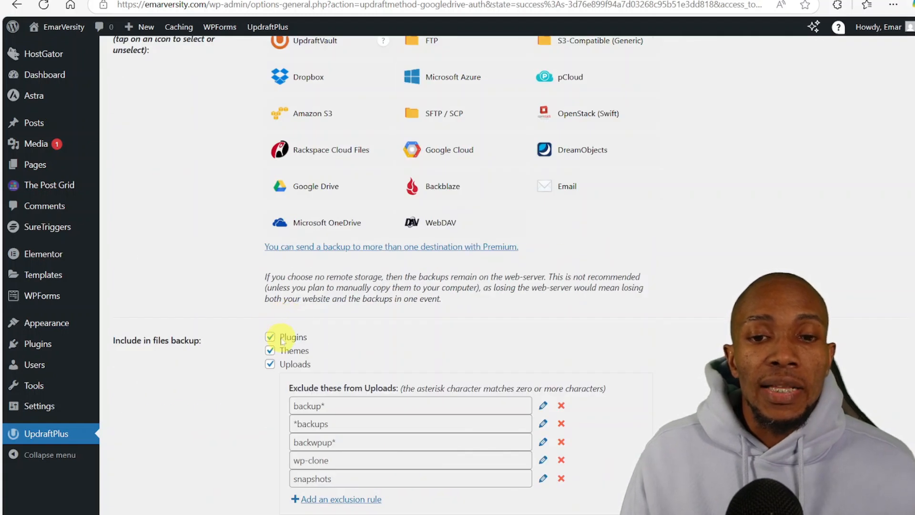
scroll(277, 349, down, 5)
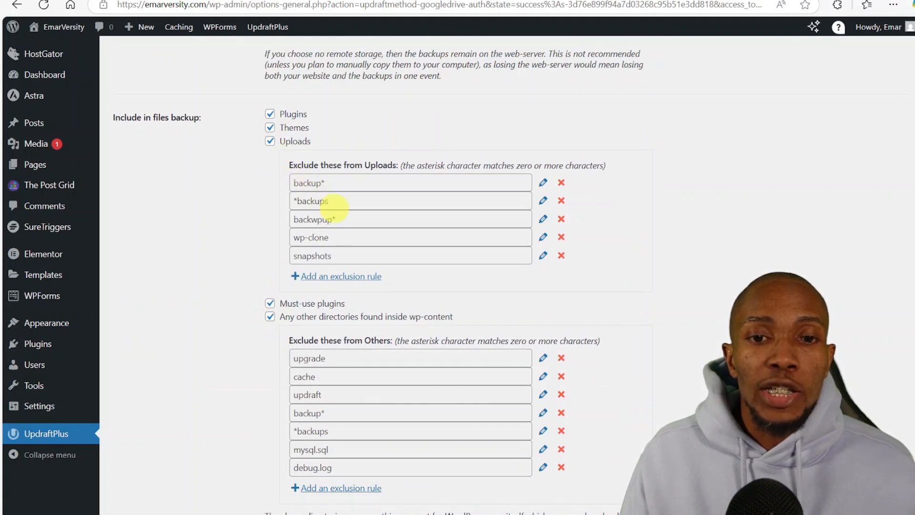
scroll(357, 226, down, 5)
scroll(362, 181, up, 5)
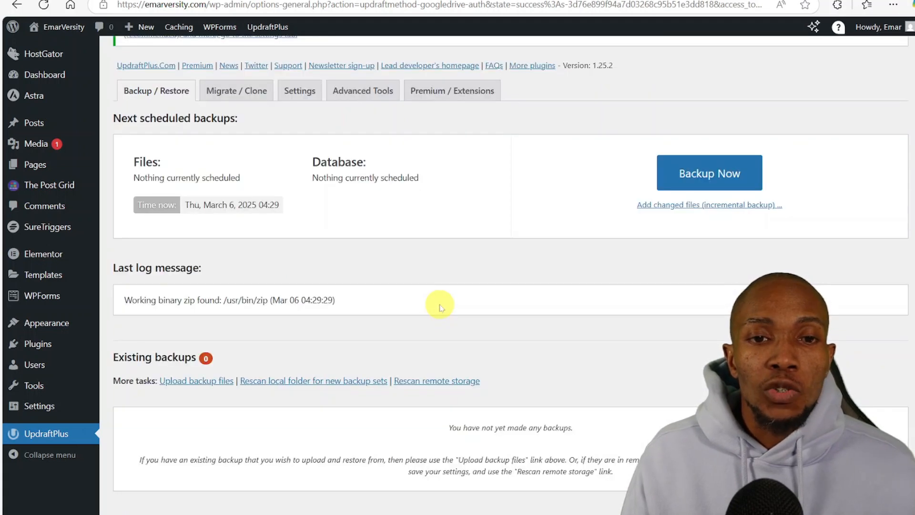
click(295, 94)
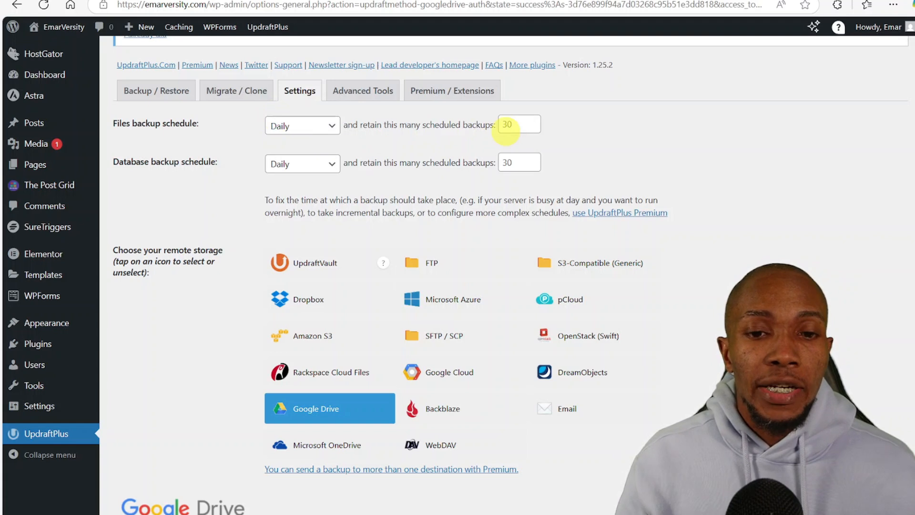
Check the remaining UpdraftPlus settings and the Google authentication status in the Google Drive section
scroll(523, 194, down, 20)
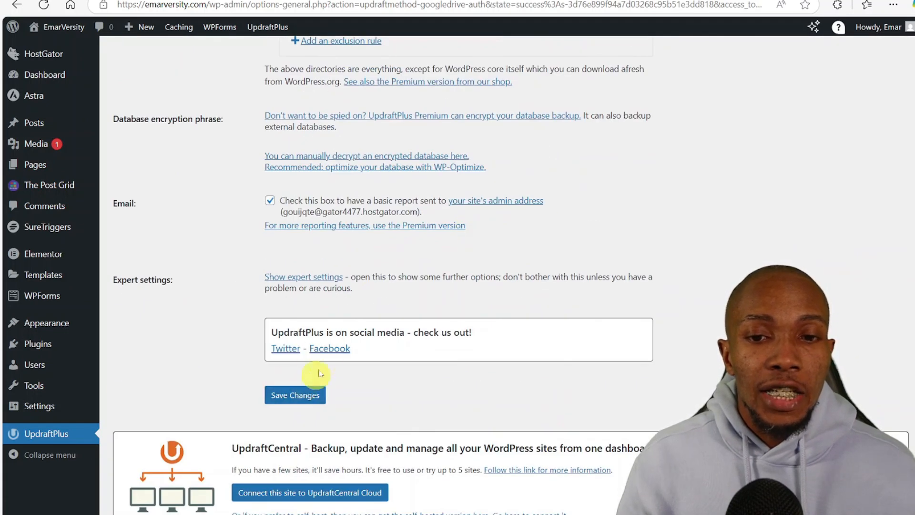
scroll(317, 373, up, 9)
scroll(343, 280, up, 5)
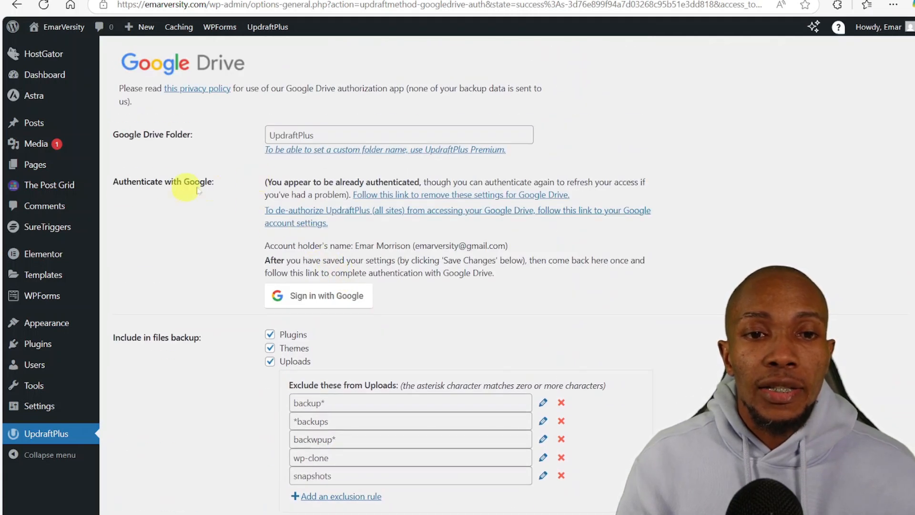
drag(266, 182, 553, 234)
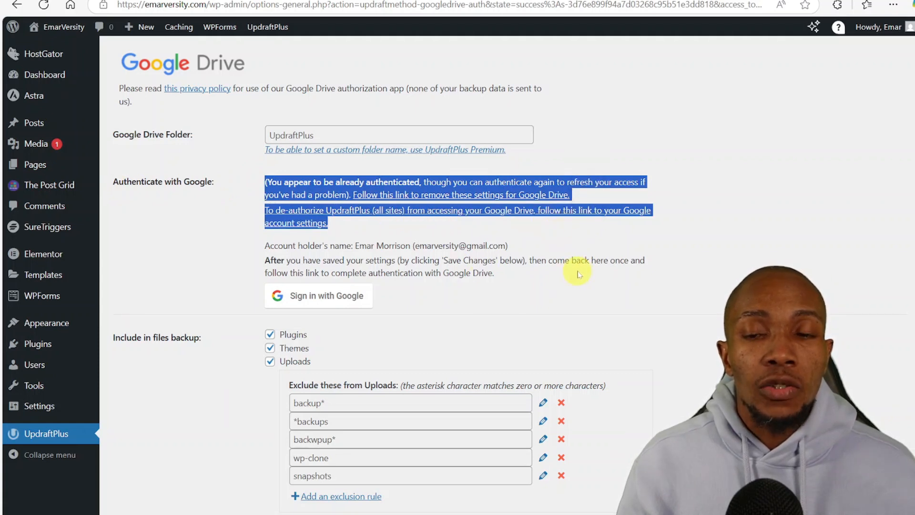
Check the last backup log message and run a new manual backup including the database and files, sent to remote storage
scroll(578, 272, up, 9)
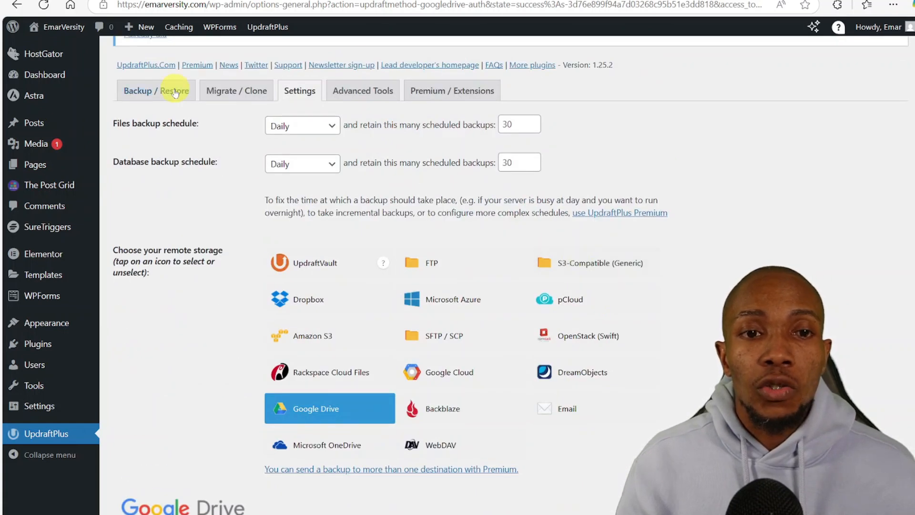
click(143, 90)
drag(123, 319, 361, 322)
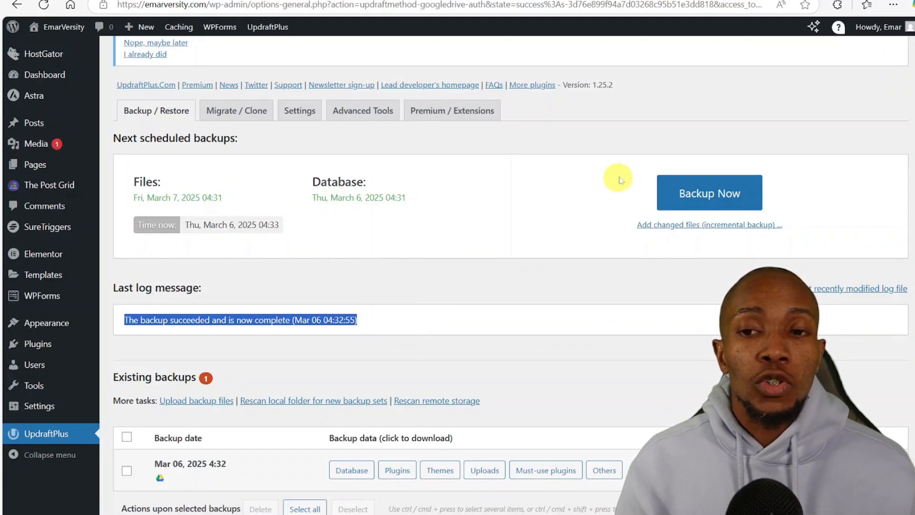
click(710, 193)
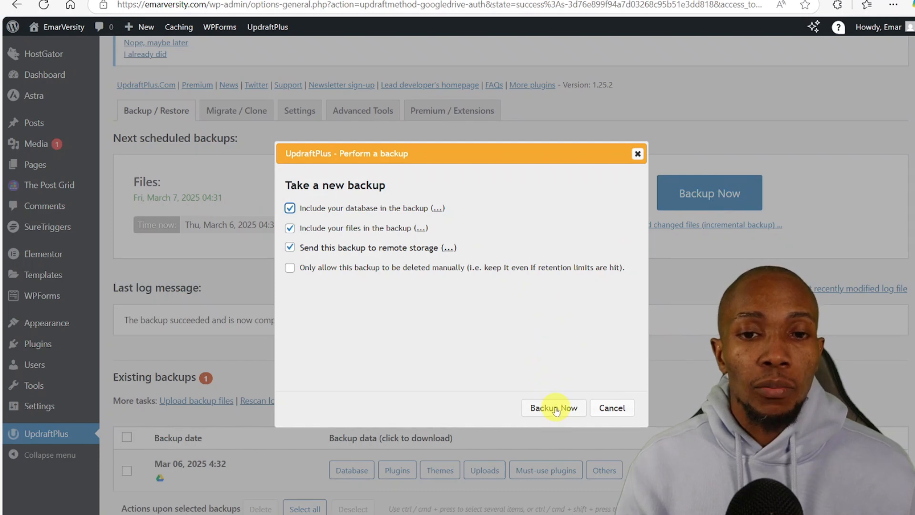
click(555, 409)
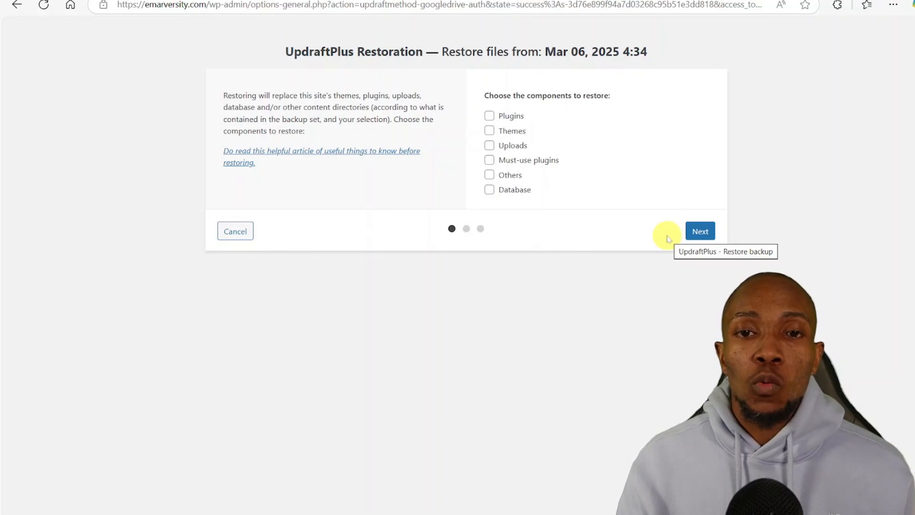
Cancel the restoration of the Mar 06, 2025 4:34 backup and switch to Google Drive to examine the uploaded backup files
click(243, 233)
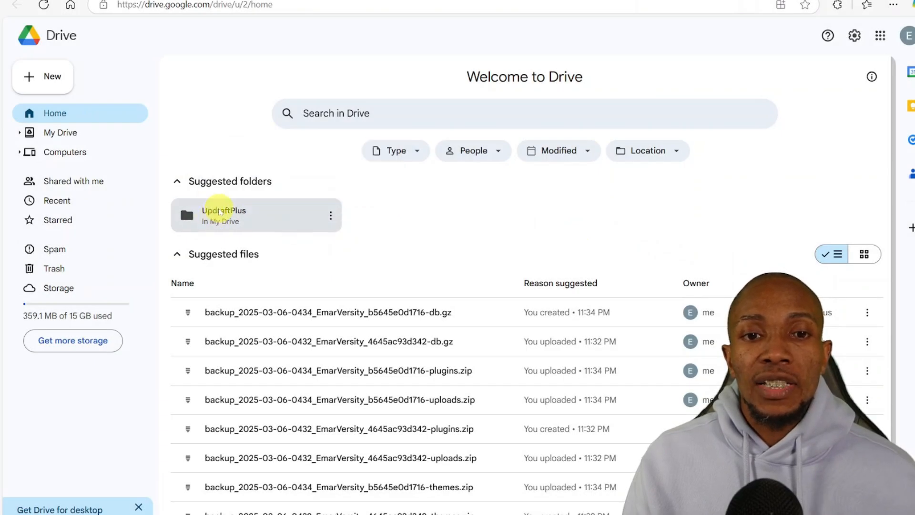
scroll(408, 245, down, 2)
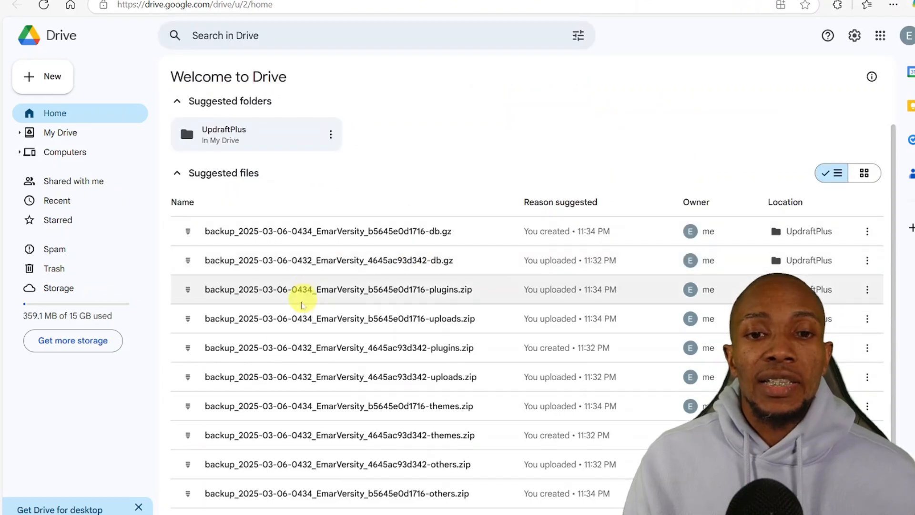